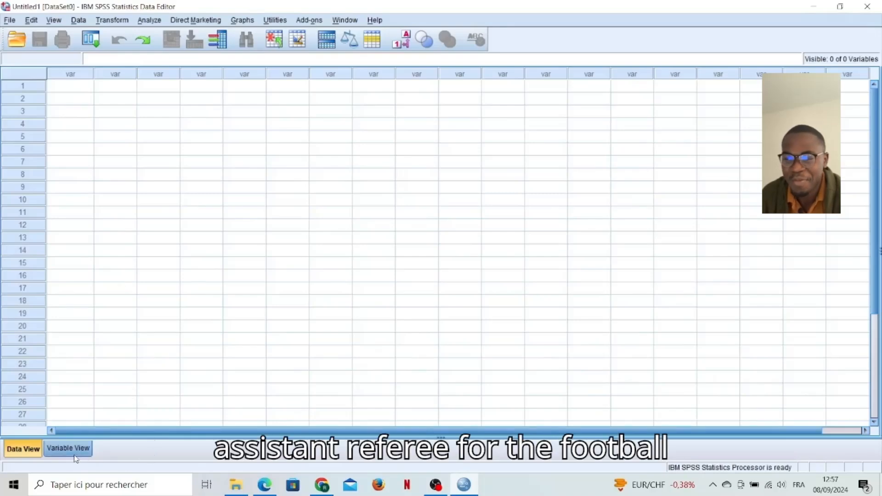
{"action": "left_click", "coordinate": [60, 452]}
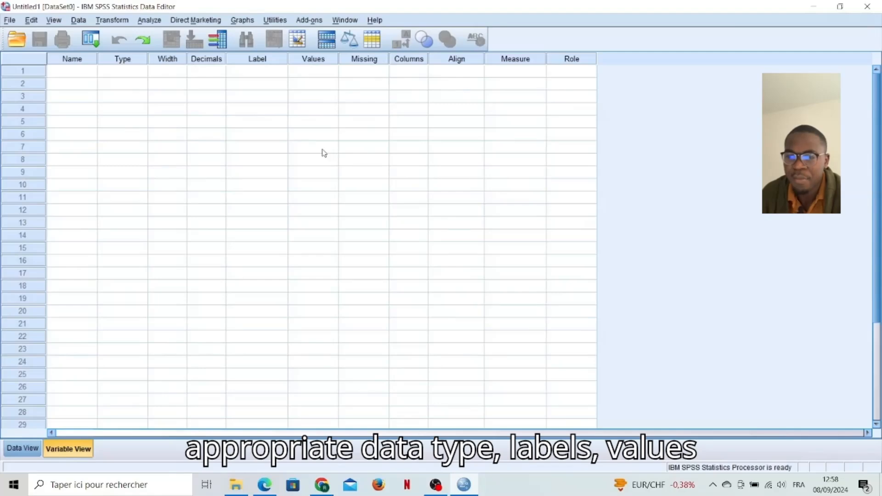
{"action": "left_click", "coordinate": [22, 449]}
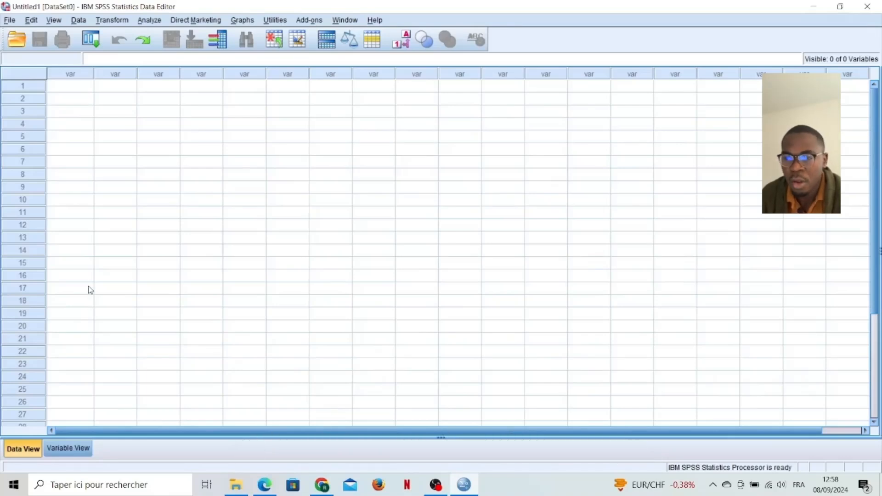
{"action": "left_click", "coordinate": [68, 90]}
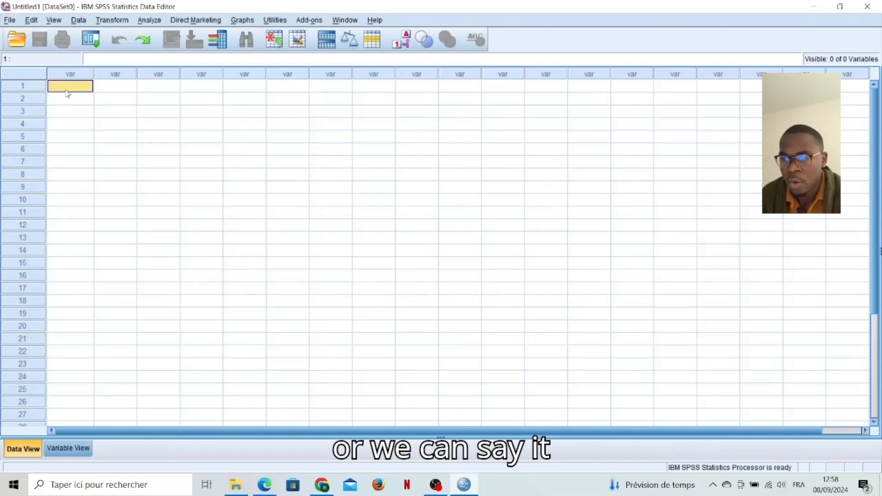
{"action": "double_click", "coordinate": [66, 90]}
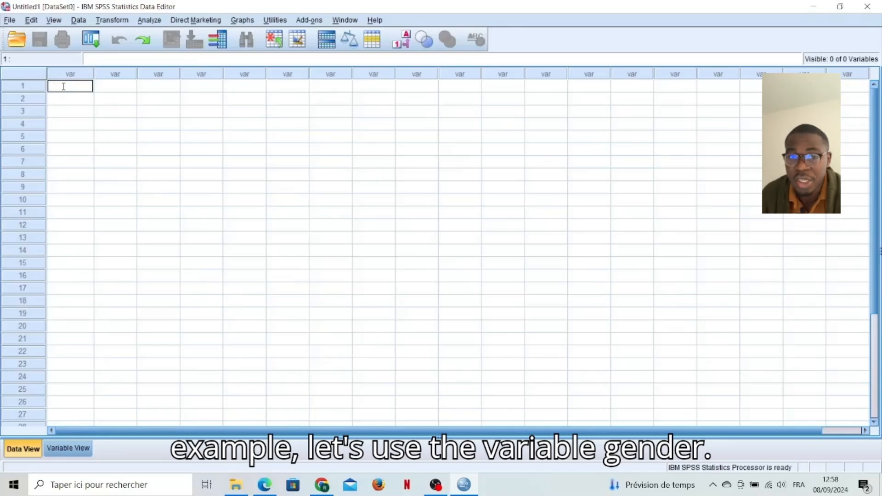
Define a variable named gender in the first row of the variable definitions.
{"action": "left_click", "coordinate": [69, 450]}
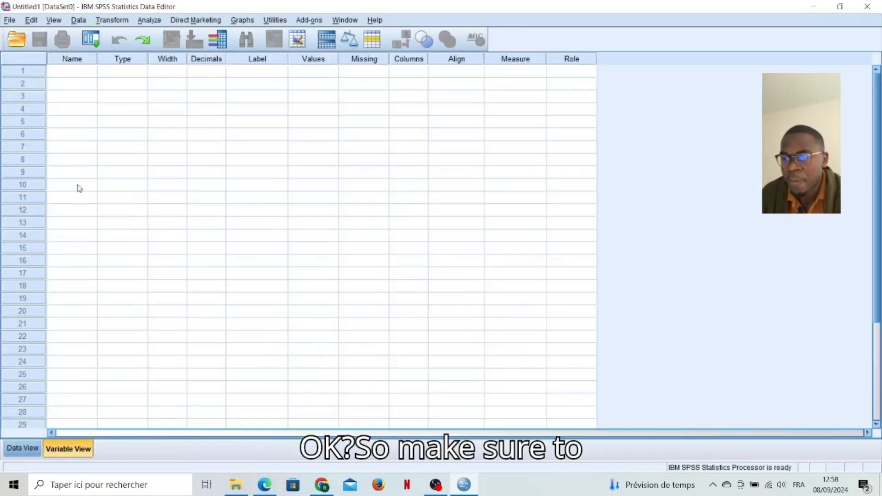
{"action": "left_click", "coordinate": [79, 83]}
{"action": "left_click", "coordinate": [75, 74]}
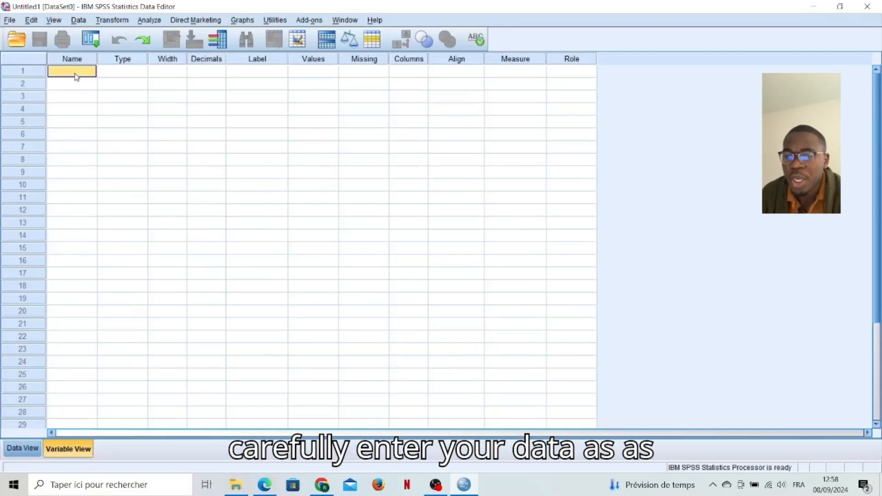
{"action": "type", "text": "gender"}
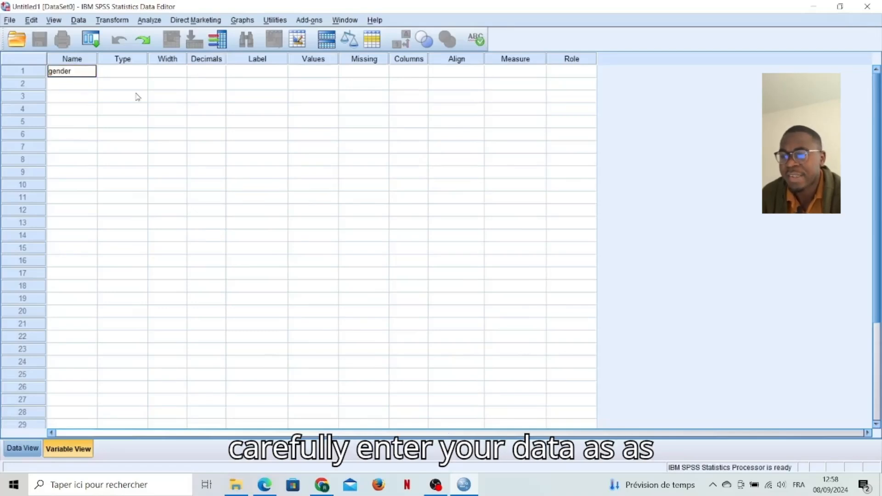
{"action": "key", "text": "Return"}
Set the type of the gender variable to String.
{"action": "left_click", "coordinate": [142, 71]}
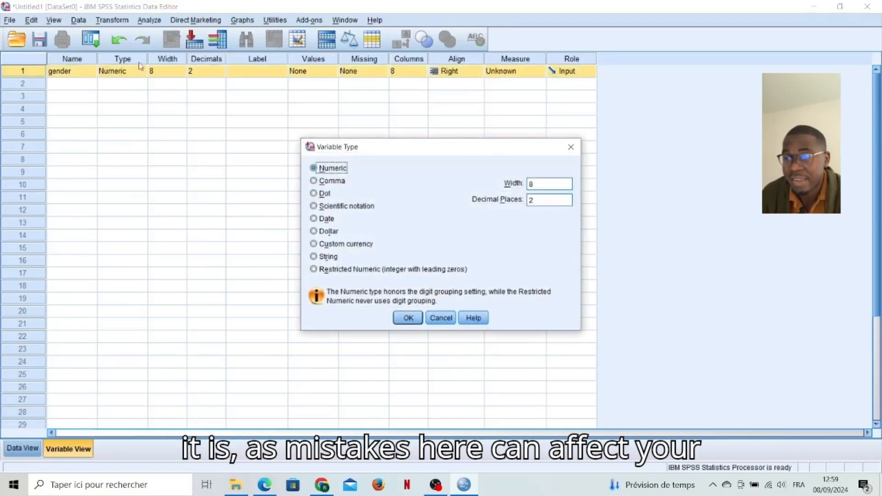
{"action": "left_click", "coordinate": [571, 147]}
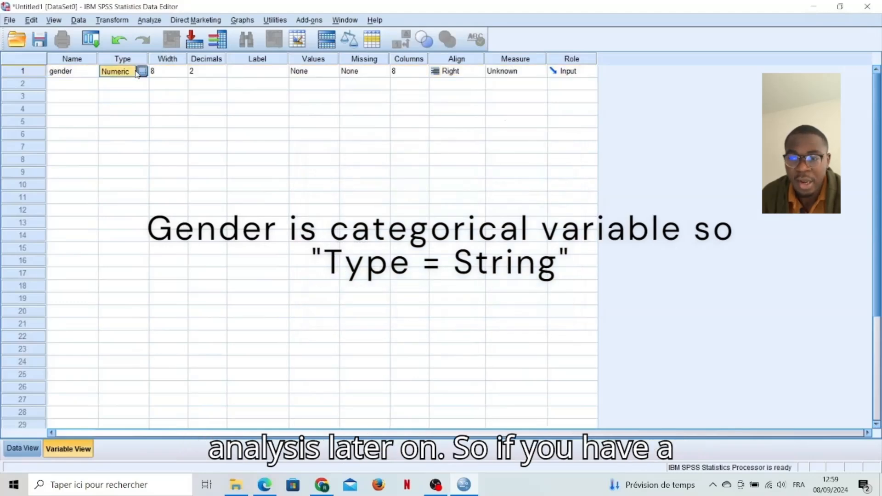
{"action": "left_click", "coordinate": [140, 72]}
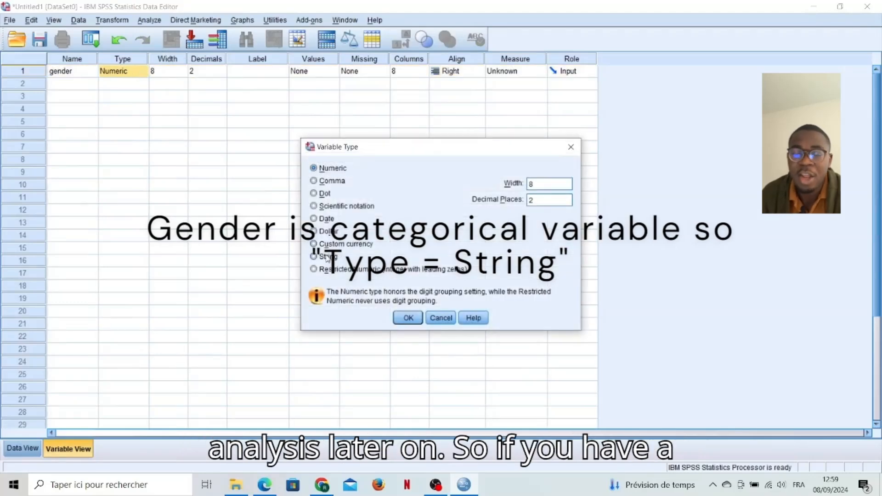
{"action": "left_click", "coordinate": [326, 257]}
{"action": "left_click", "coordinate": [411, 319]}
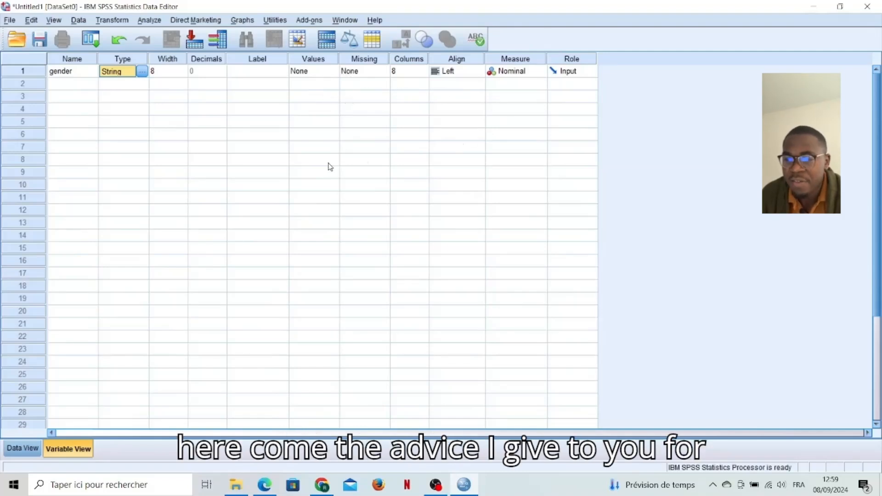
Enter male as the gender value for the first and second cases in the data grid.
{"action": "left_click", "coordinate": [23, 448]}
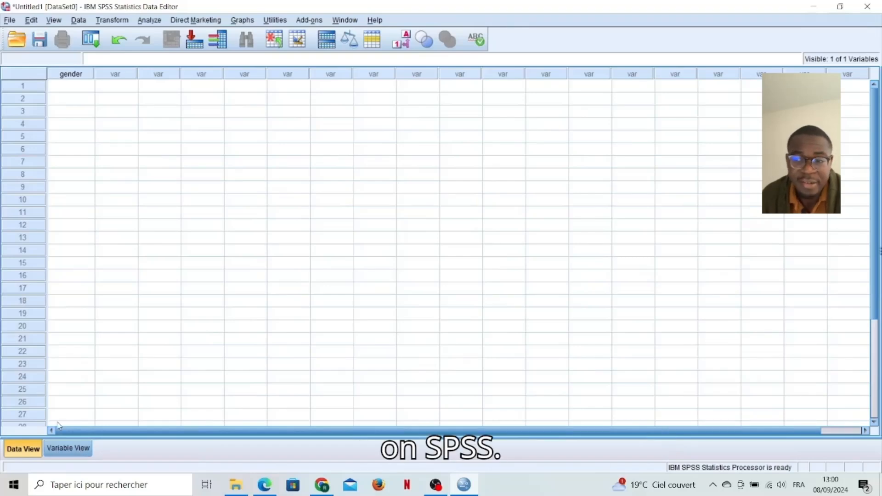
{"action": "left_click", "coordinate": [71, 87]}
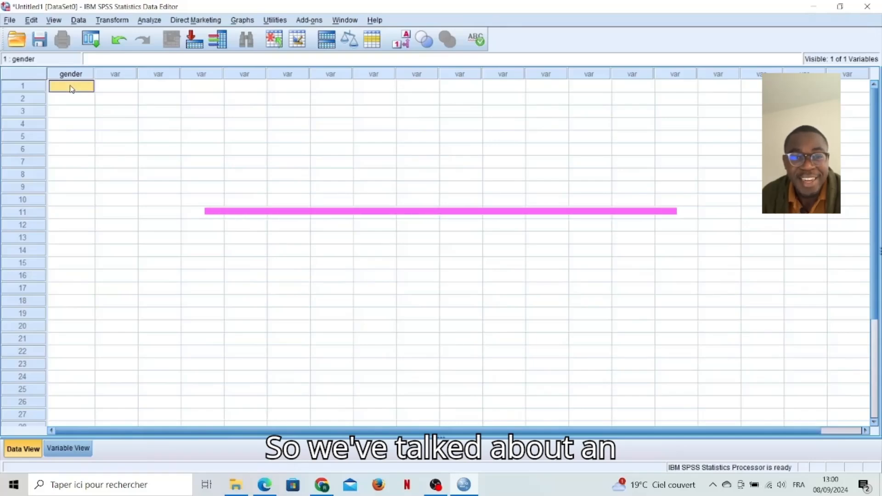
{"action": "type", "text": "male"}
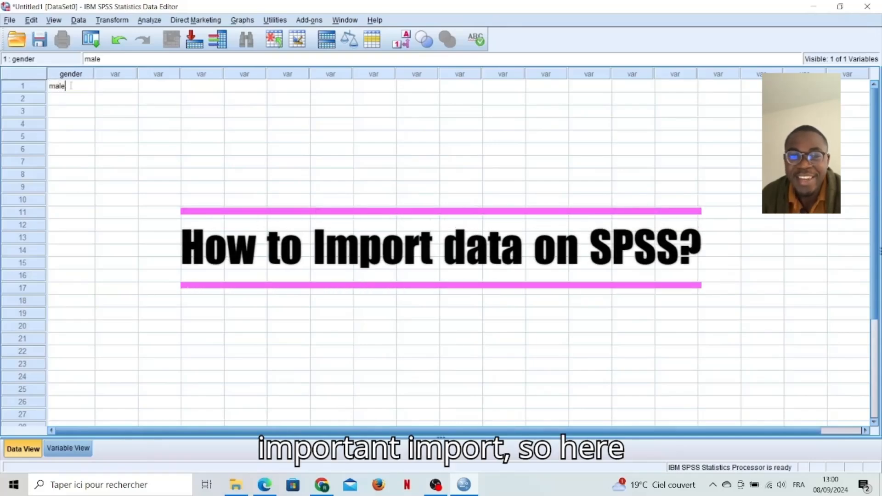
{"action": "key", "text": "Return"}
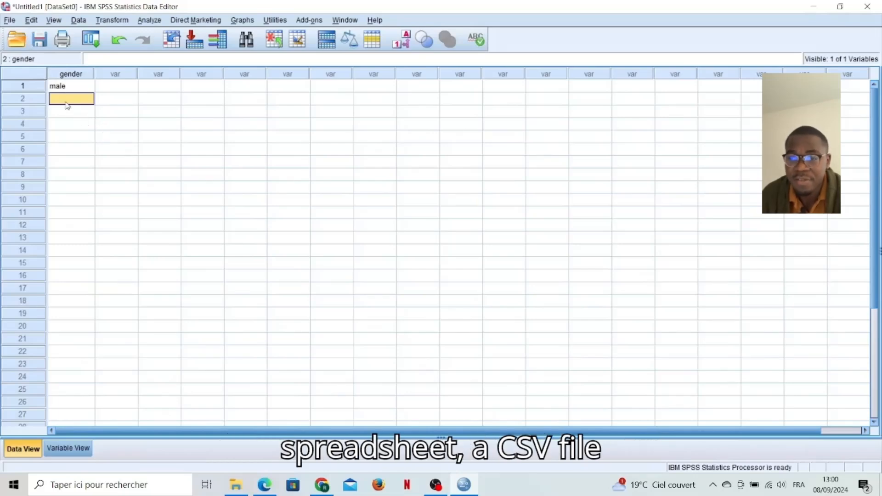
{"action": "type", "text": "fem"}
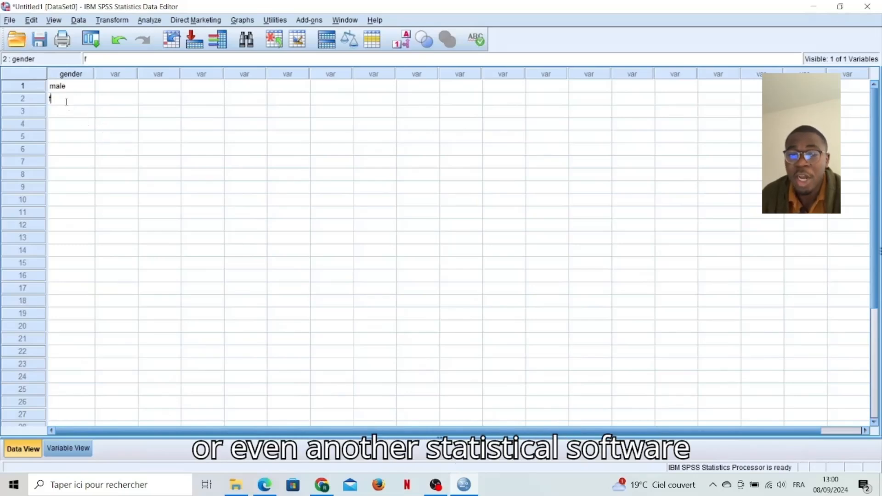
{"action": "key", "text": "BackSpace"}
{"action": "key", "text": "BackSpace"}
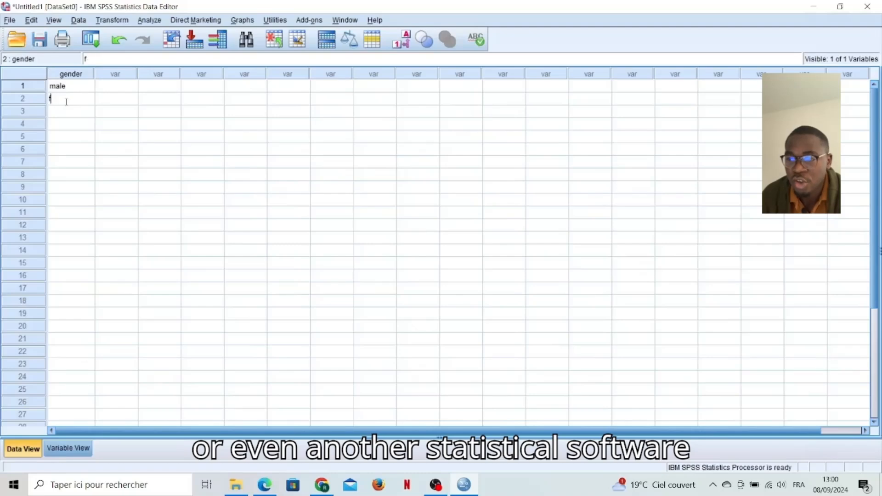
{"action": "type", "text": "male"}
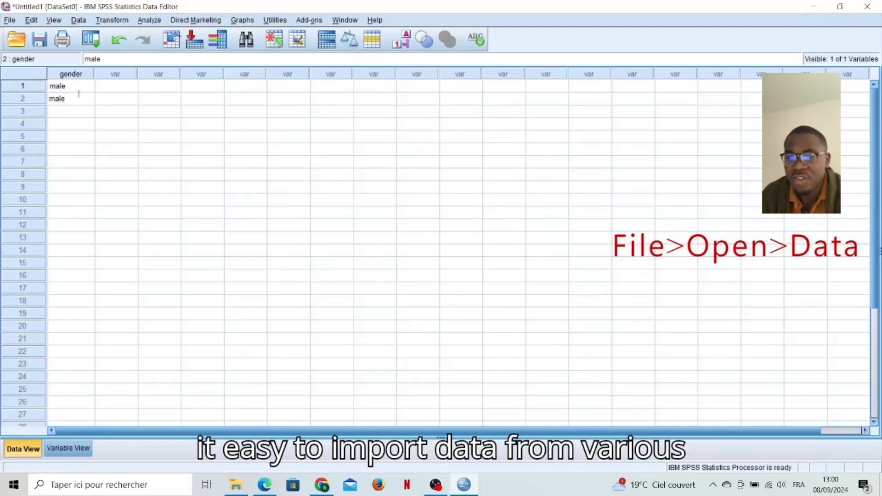
Begin opening an external data file and set the file type to Excel (*.xls, *.xlsx, *.xlsm).
{"action": "left_click", "coordinate": [6, 21]}
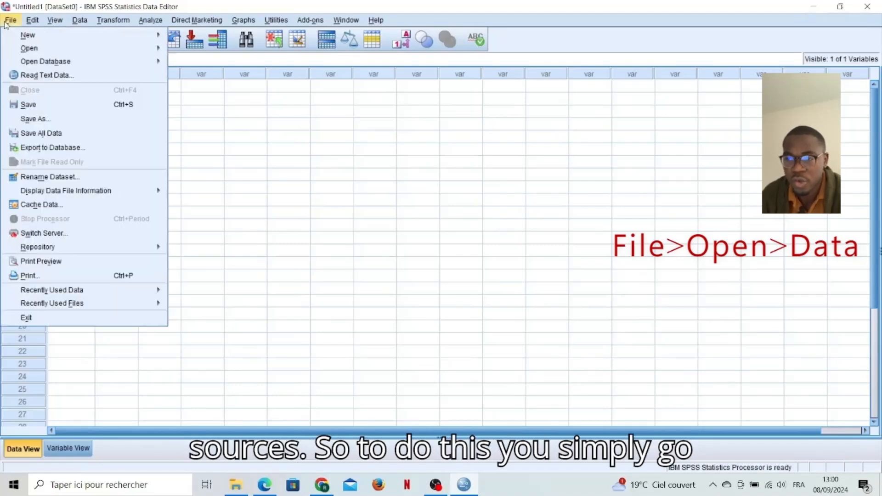
{"action": "mouse_move", "coordinate": [47, 53]}
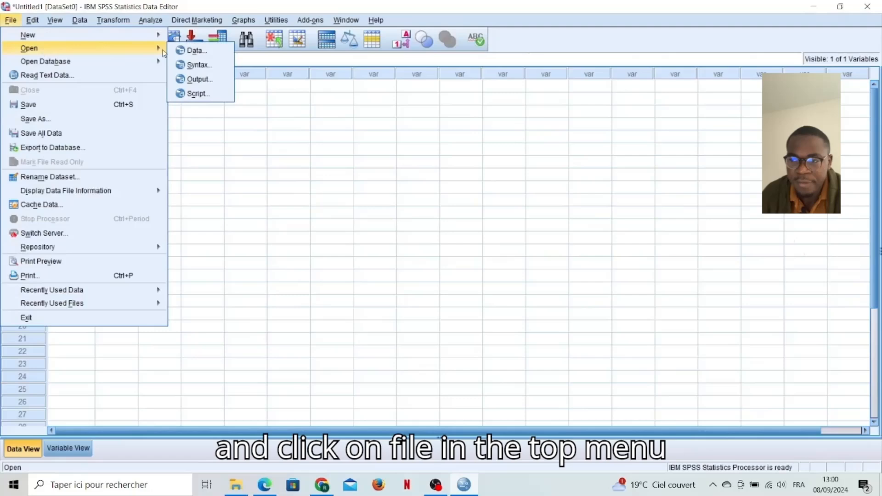
{"action": "left_click", "coordinate": [200, 55]}
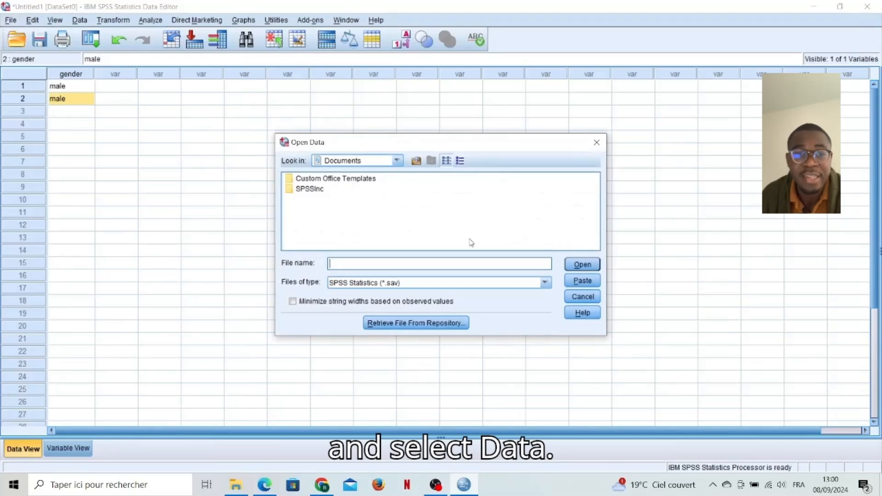
{"action": "left_click", "coordinate": [544, 283]}
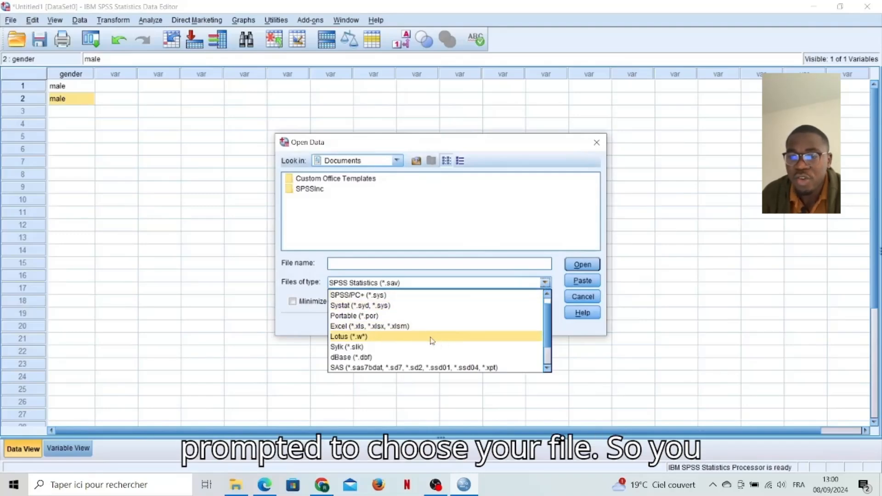
{"action": "left_click", "coordinate": [419, 327]}
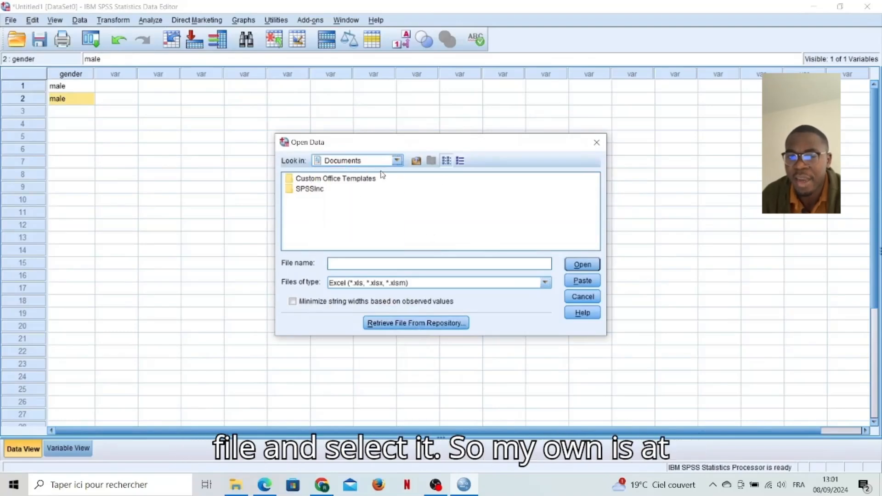
Import Sheet2 of RAS_Database_1.xlsx from the Téléchargements folder, reading variable names from the first row of data.
{"action": "left_click", "coordinate": [403, 161]}
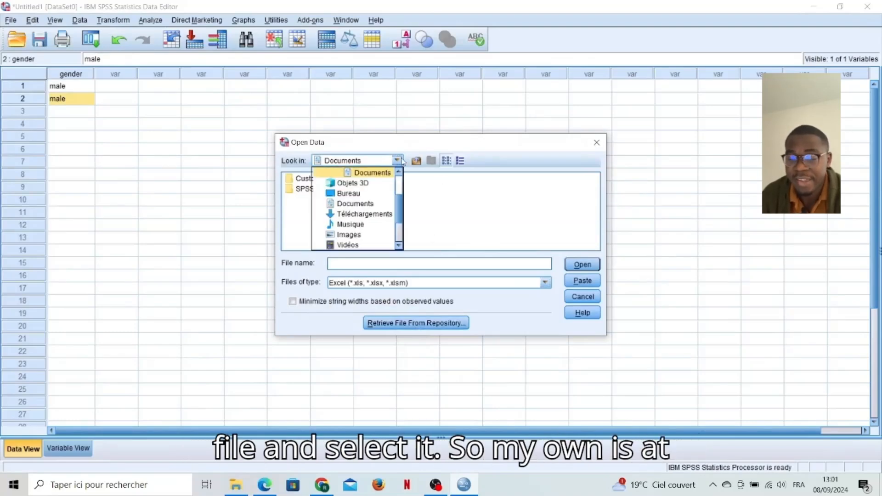
{"action": "left_click", "coordinate": [364, 215]}
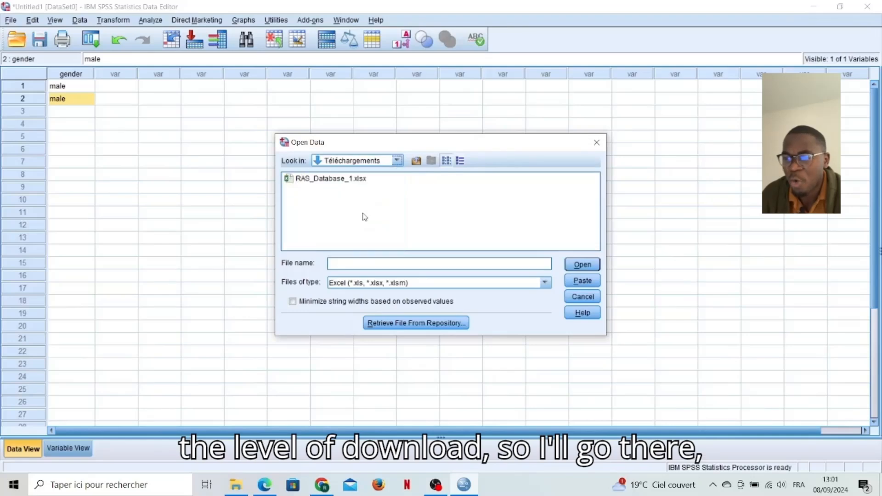
{"action": "left_click", "coordinate": [328, 182]}
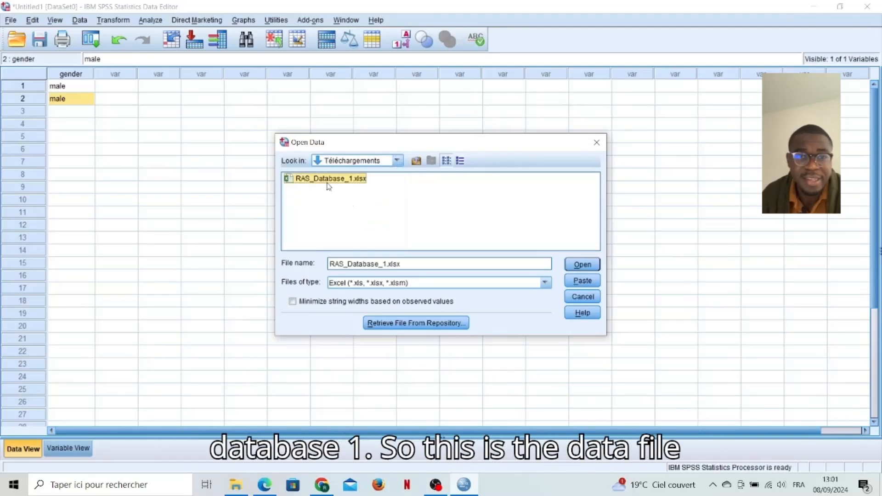
{"action": "left_click", "coordinate": [516, 246]}
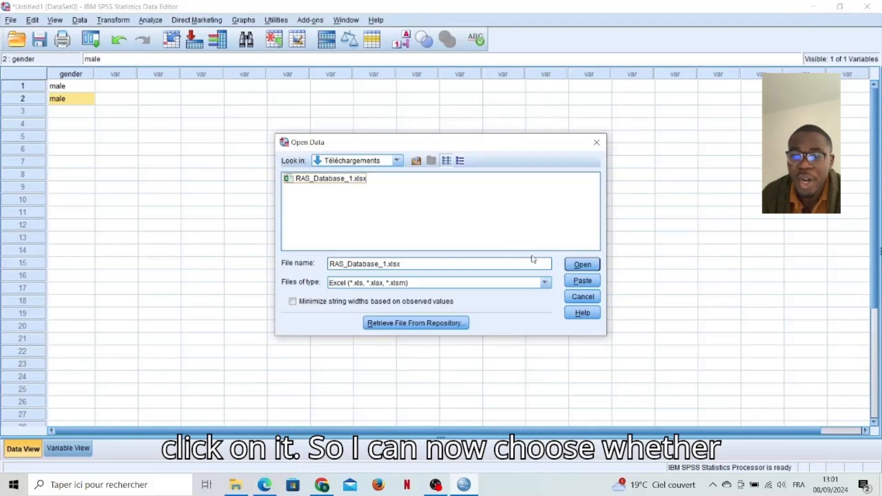
{"action": "left_click", "coordinate": [579, 264]}
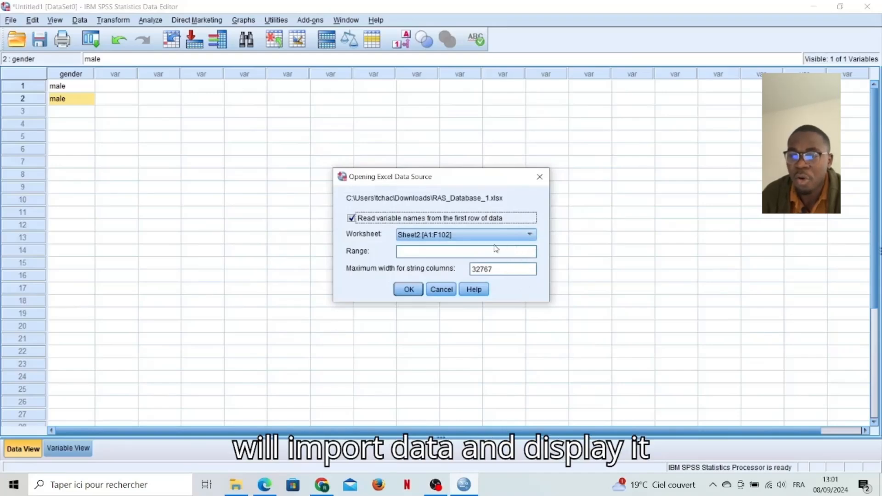
{"action": "left_click", "coordinate": [404, 293]}
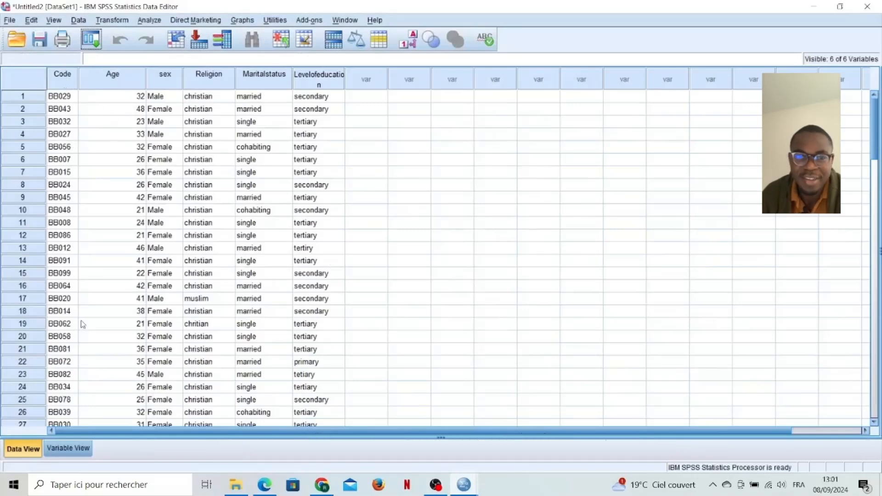
Examine the imported dataset's variable definitions and look through its case records from first to last.
{"action": "left_click", "coordinate": [58, 452]}
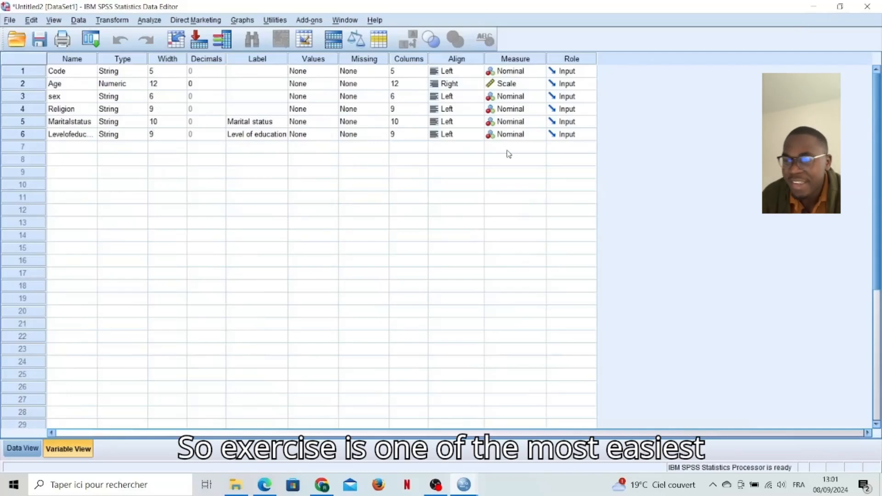
{"action": "left_click", "coordinate": [15, 454]}
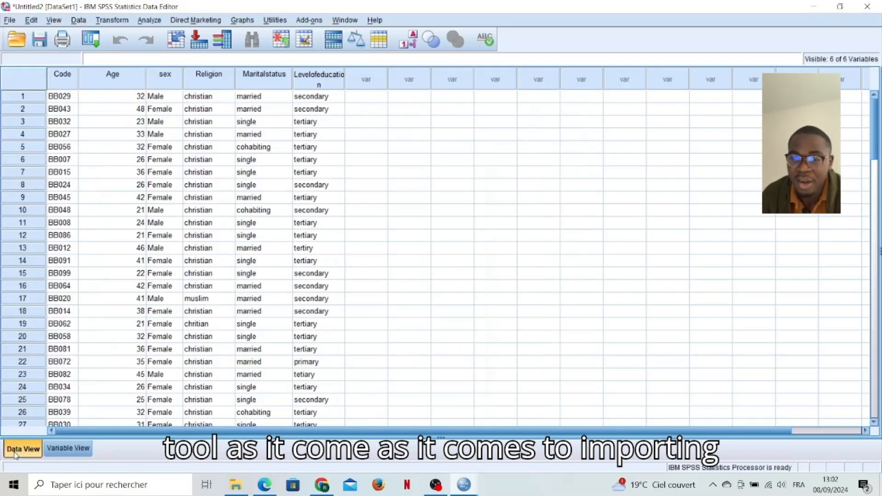
{"action": "scroll", "coordinate": [195, 345], "scroll_direction": "down", "scroll_amount": 1}
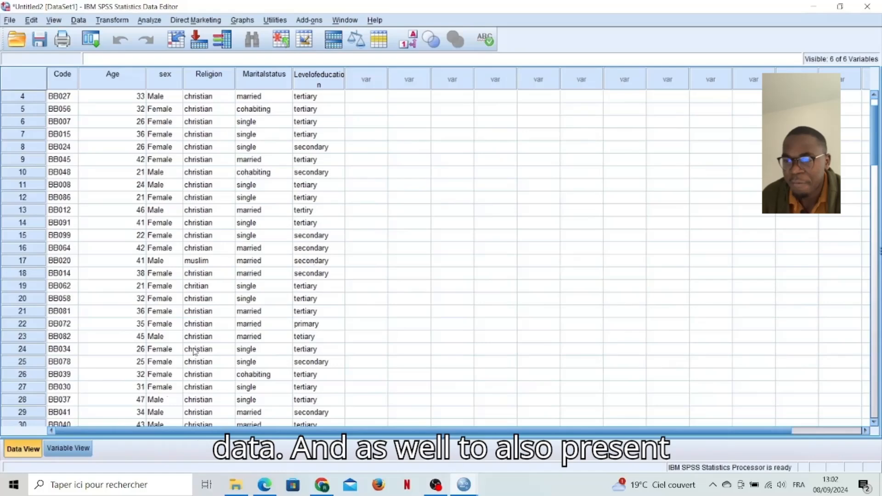
{"action": "scroll", "coordinate": [194, 327], "scroll_direction": "down", "scroll_amount": 2}
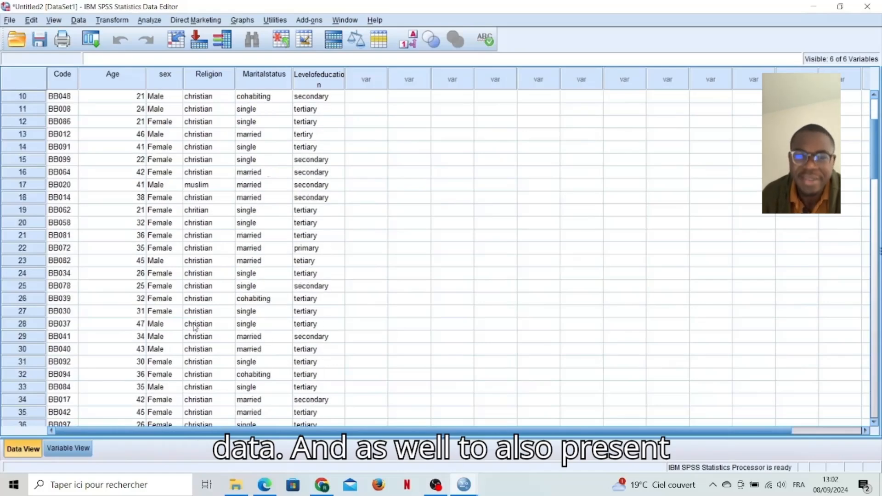
{"action": "scroll", "coordinate": [195, 327], "scroll_direction": "down", "scroll_amount": 2}
{"action": "scroll", "coordinate": [195, 327], "scroll_direction": "down", "scroll_amount": 2}
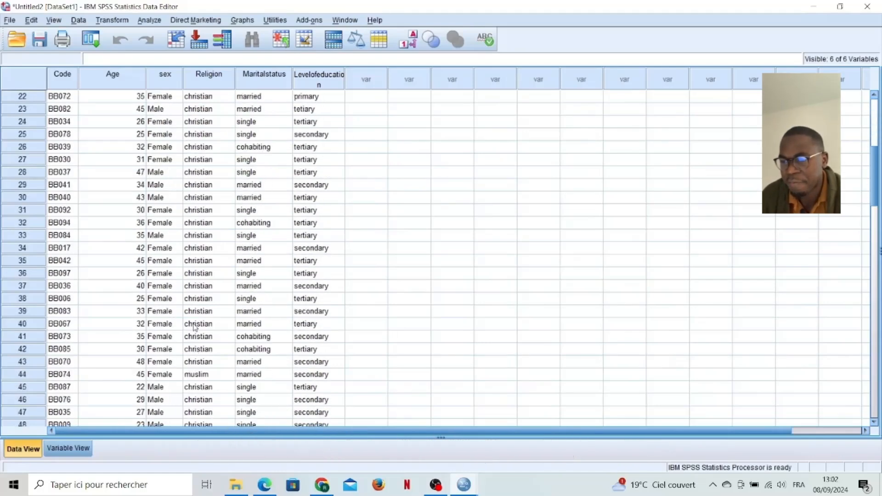
{"action": "scroll", "coordinate": [194, 327], "scroll_direction": "down", "scroll_amount": 11}
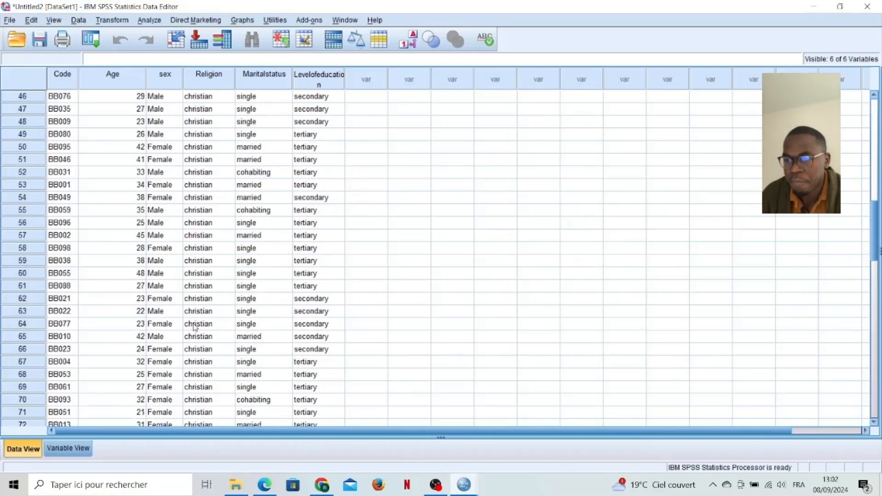
{"action": "scroll", "coordinate": [195, 327], "scroll_direction": "down", "scroll_amount": 10}
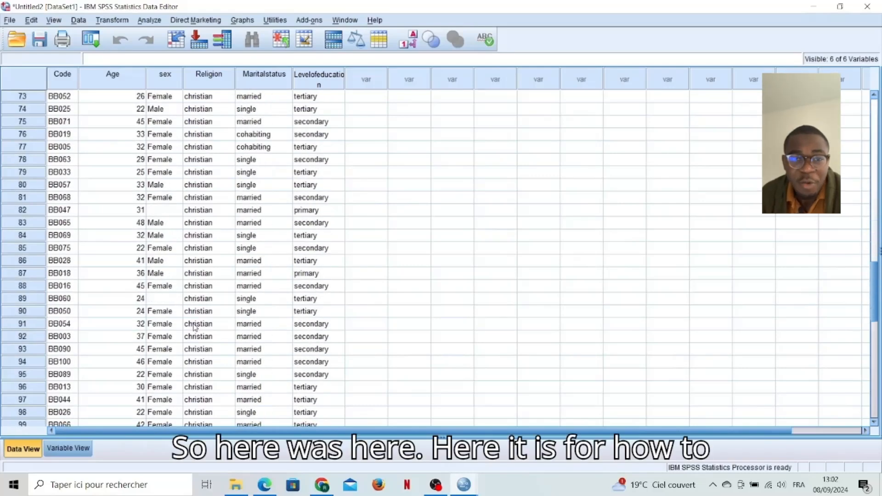
{"action": "scroll", "coordinate": [195, 327], "scroll_direction": "up", "scroll_amount": 20}
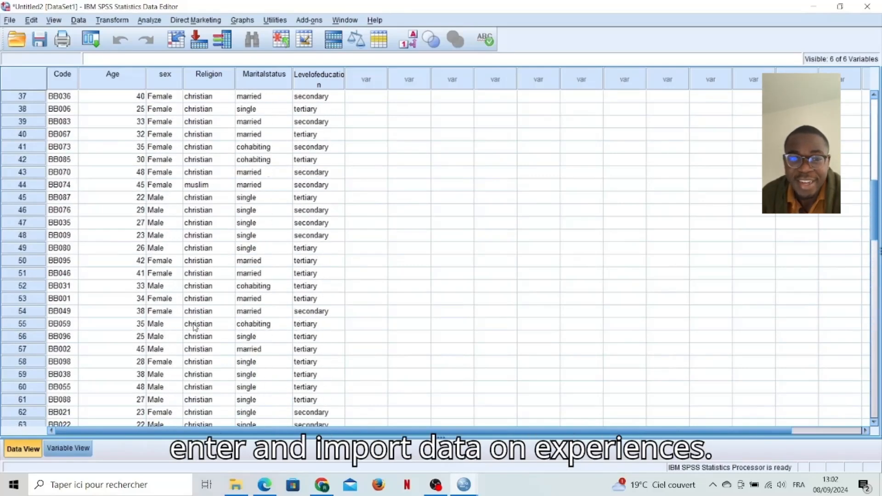
{"action": "scroll", "coordinate": [195, 327], "scroll_direction": "up", "scroll_amount": 3}
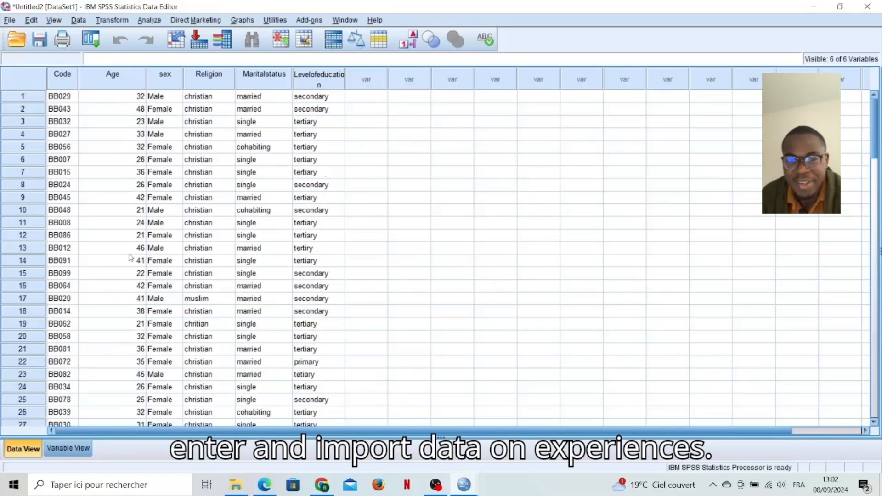